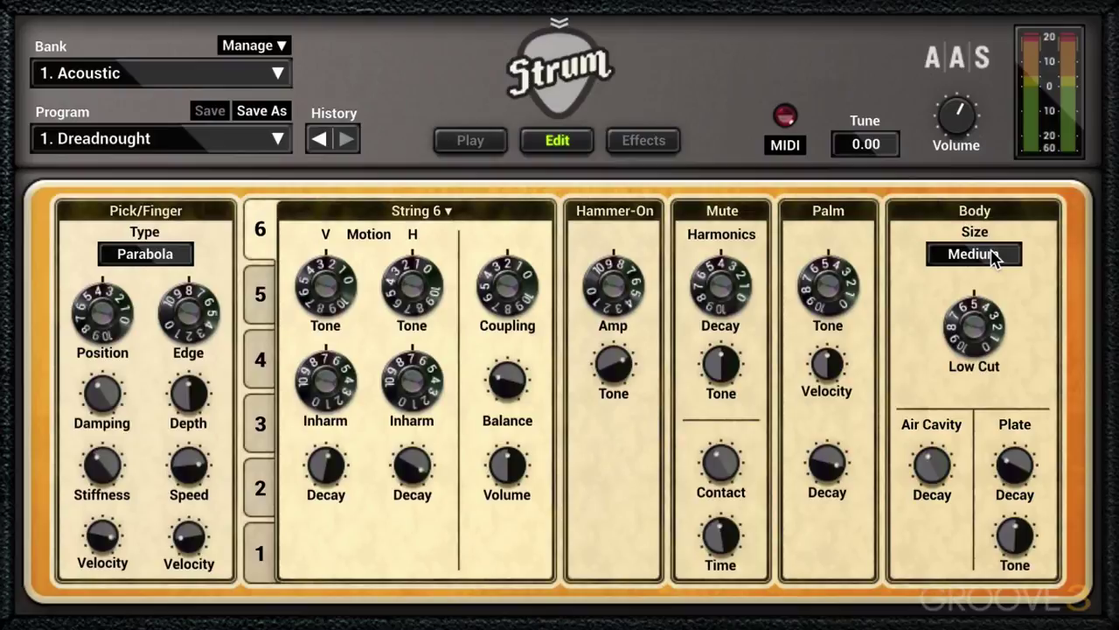
Step: Look at the body size list, keep Medium at first, then switch the body to Extra Large
{"action": "left_click", "coordinate": [991, 254]}
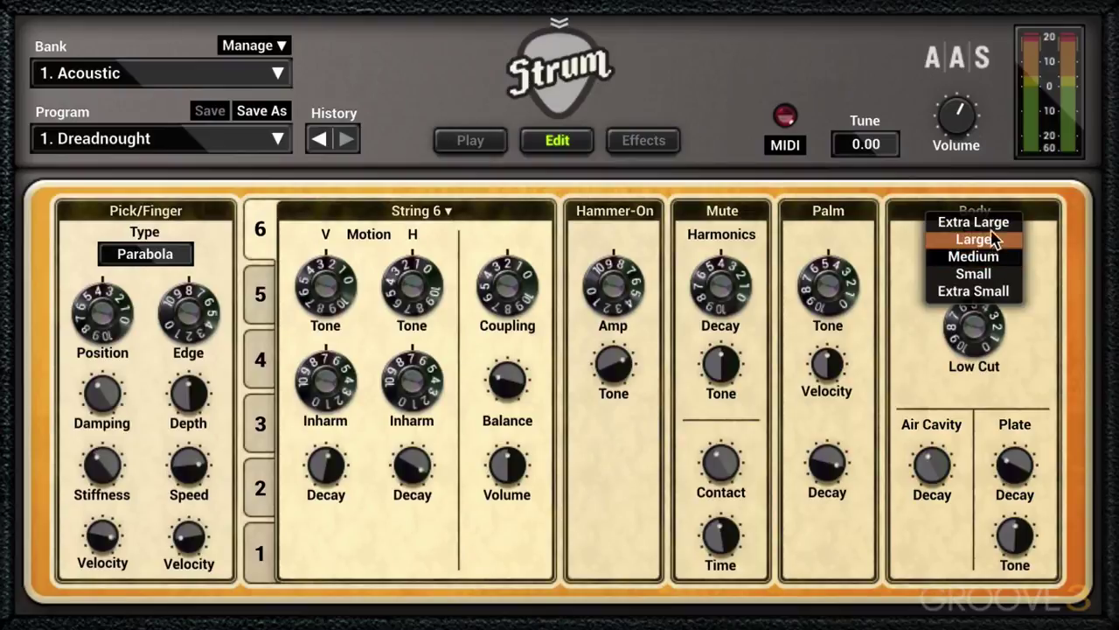
{"action": "left_click", "coordinate": [912, 344]}
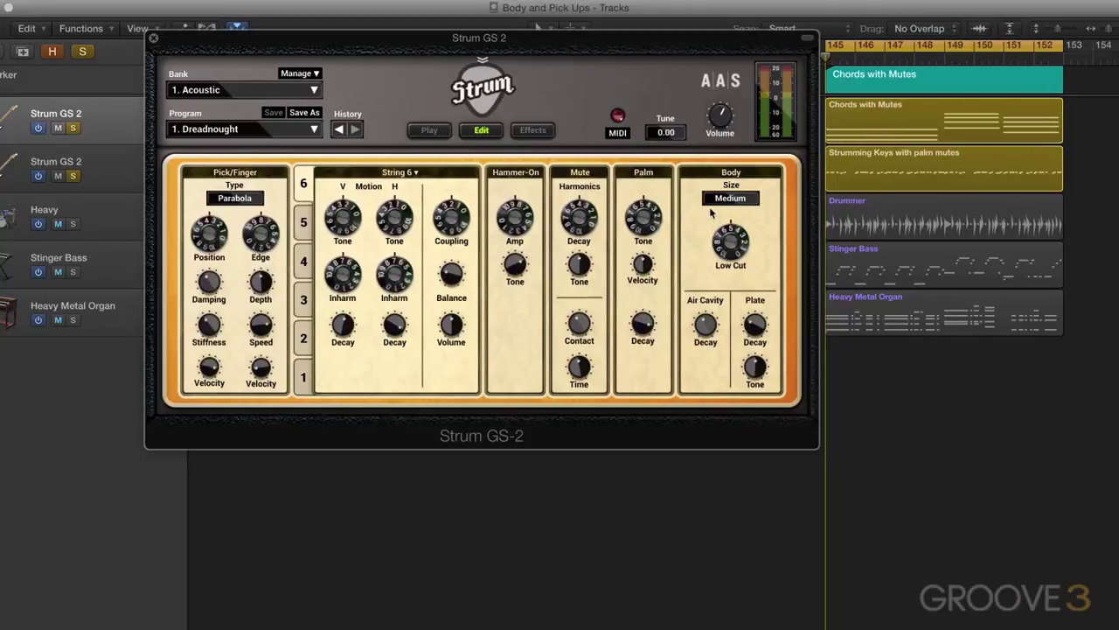
{"action": "left_click", "coordinate": [731, 199]}
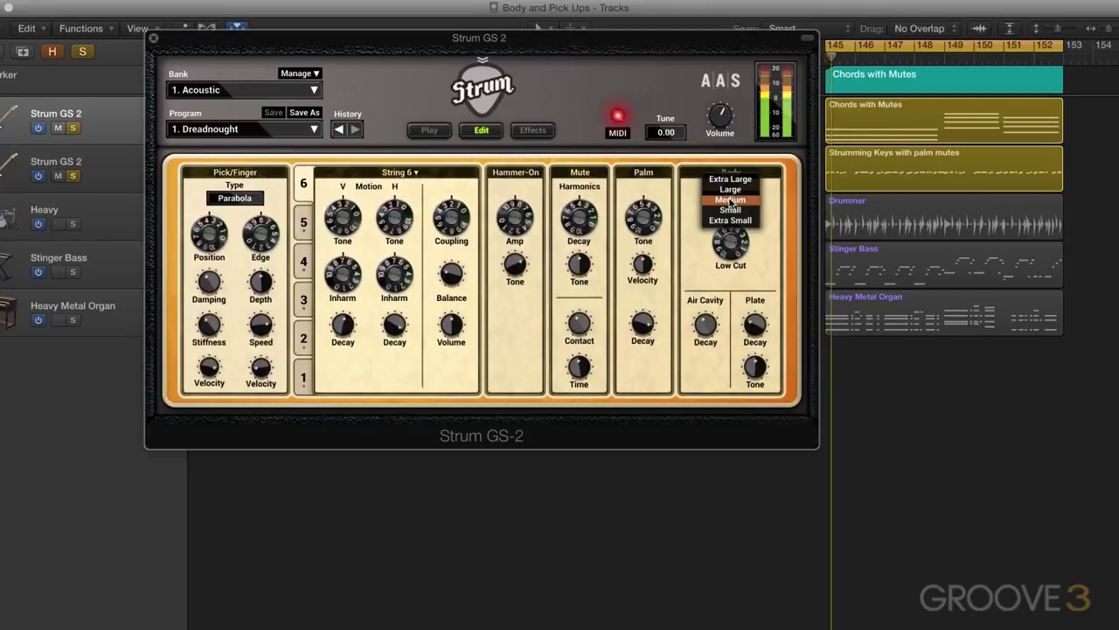
{"action": "left_click", "coordinate": [731, 177]}
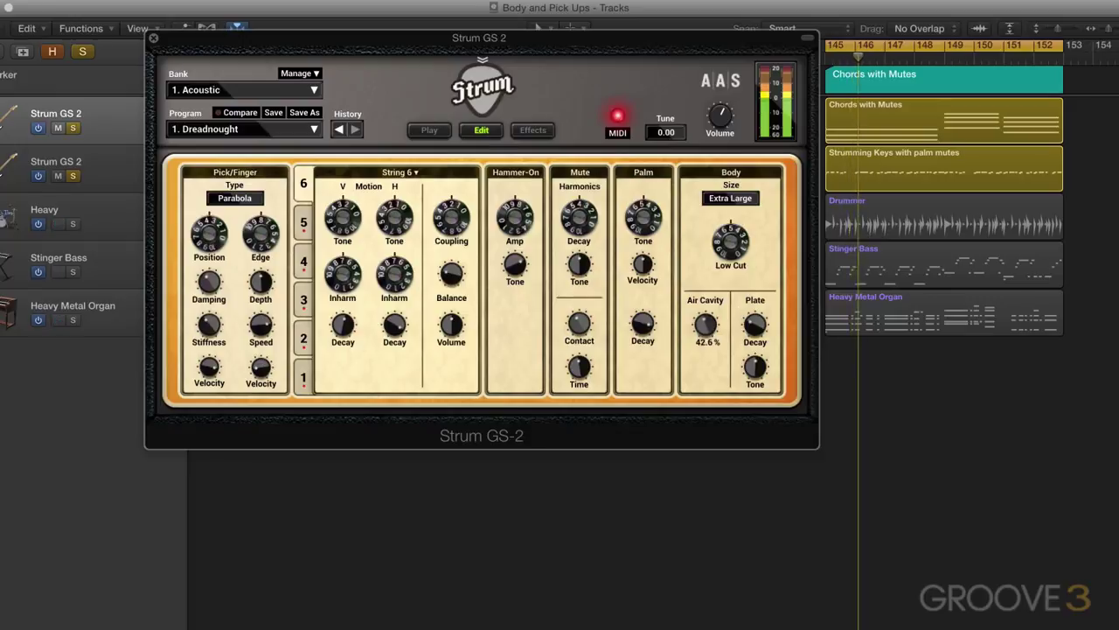
Step: Set Low Cut to about 73 Hz, Air Cavity decay 53.6 %, Plate decay 31 % and Plate Tone 21.6 %
{"action": "left_click_drag", "start_coordinate": [755, 367], "coordinate": [755, 365]}
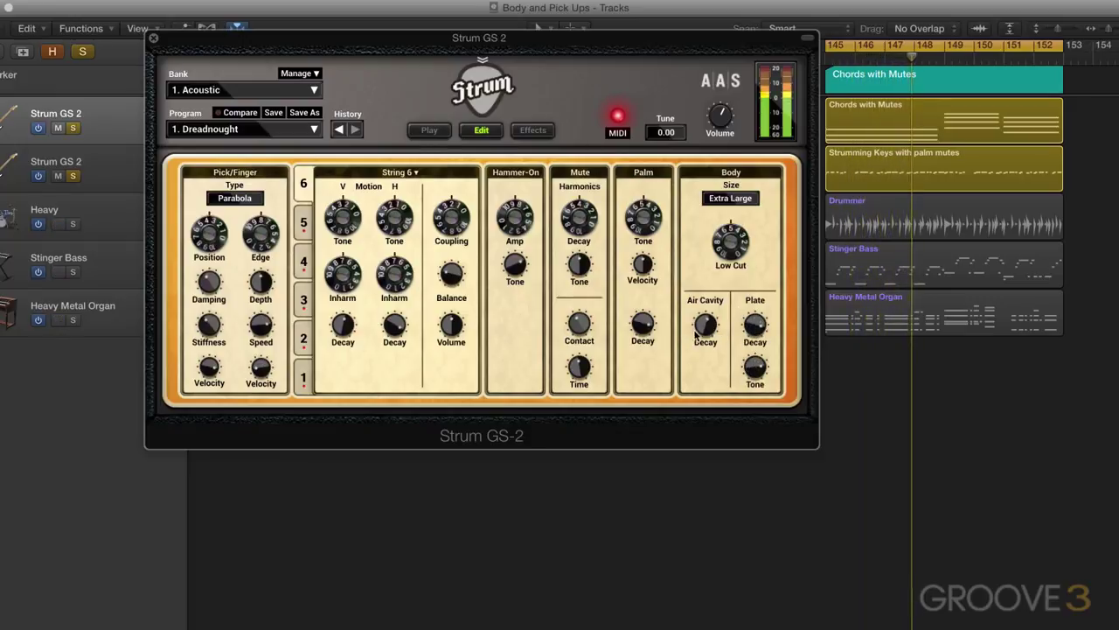
{"action": "mouse_move", "coordinate": [731, 240]}
{"action": "left_mouse_down"}
{"action": "mouse_move", "coordinate": [731, 262]}
{"action": "mouse_move", "coordinate": [733, 244]}
{"action": "left_mouse_up"}
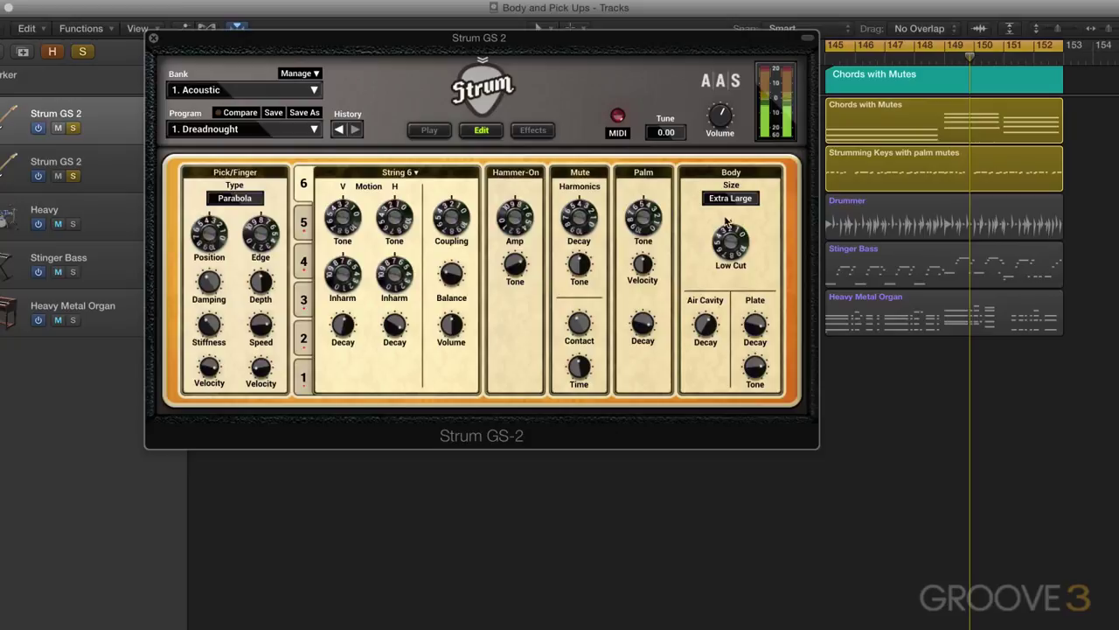
{"action": "left_click_drag", "start_coordinate": [730, 249], "coordinate": [731, 235]}
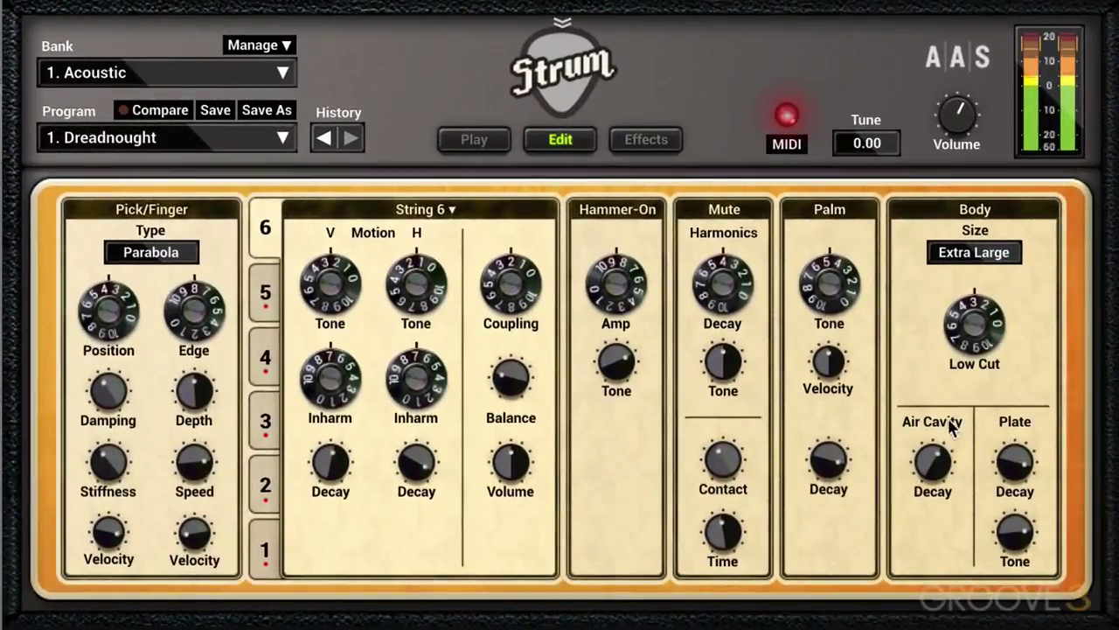
{"action": "left_click_drag", "start_coordinate": [933, 462], "coordinate": [933, 476]}
{"action": "left_click_drag", "start_coordinate": [1011, 458], "coordinate": [1011, 468]}
{"action": "left_click_drag", "start_coordinate": [1015, 535], "coordinate": [1015, 551]}
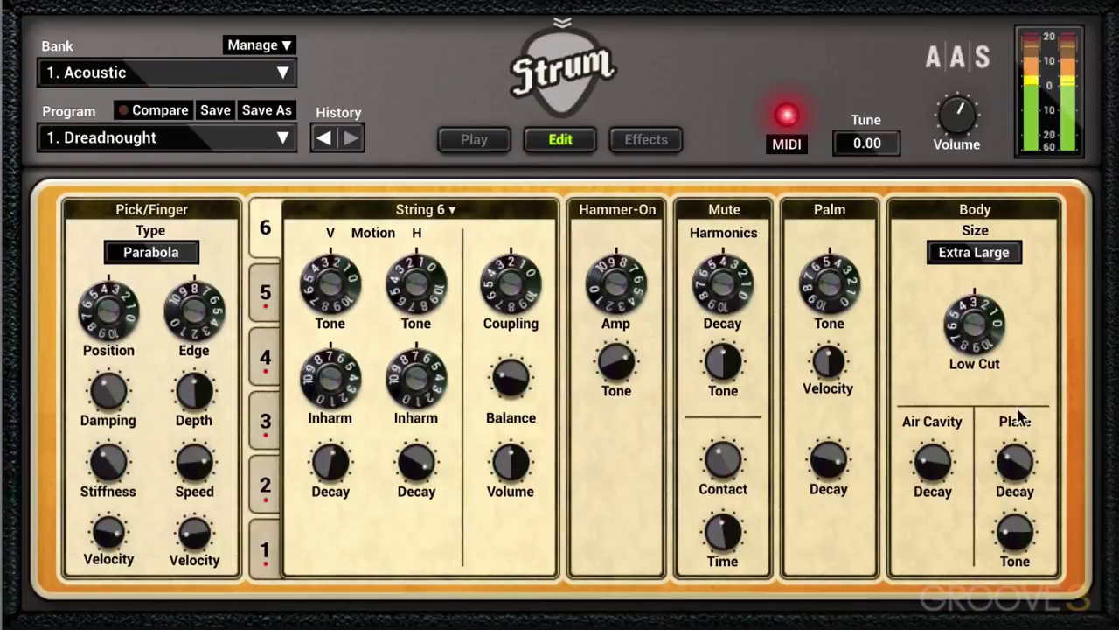
Step: Use an Extra Small body with Air Cavity decay 69.6 %, Plate decay 46 %, Plate Tone 76.1 % and Low Cut 116 Hz
{"action": "left_click", "coordinate": [1000, 252]}
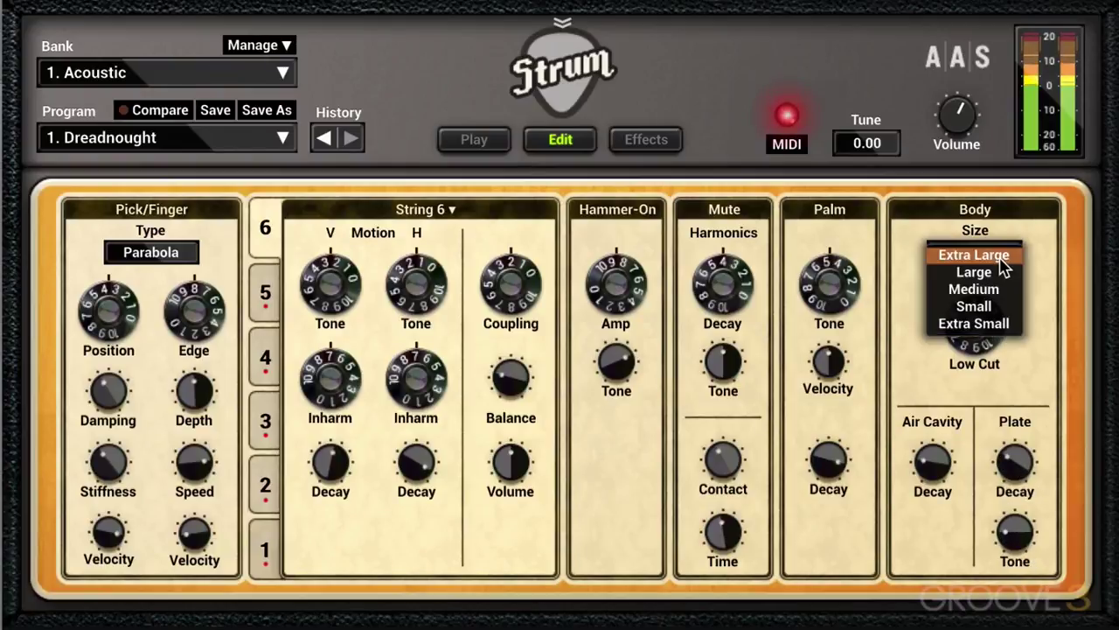
{"action": "left_click", "coordinate": [969, 325]}
{"action": "mouse_move", "coordinate": [933, 462]}
{"action": "left_mouse_down"}
{"action": "mouse_move", "coordinate": [933, 472]}
{"action": "mouse_move", "coordinate": [933, 456]}
{"action": "left_mouse_up"}
{"action": "left_click_drag", "start_coordinate": [1027, 481], "coordinate": [1028, 472]}
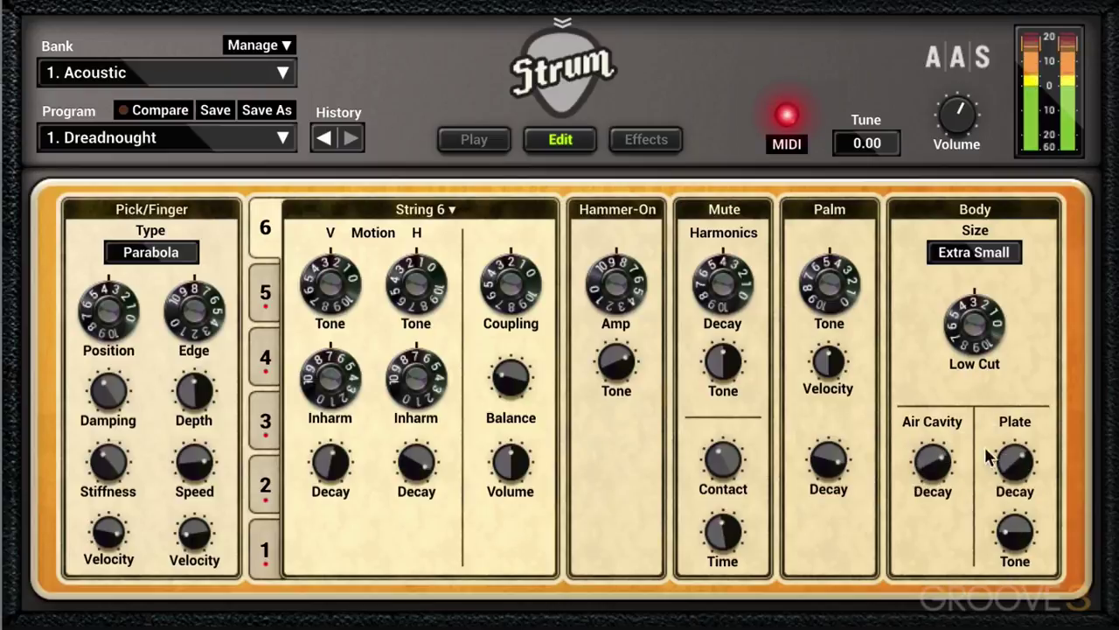
{"action": "left_click_drag", "start_coordinate": [1014, 529], "coordinate": [1014, 516]}
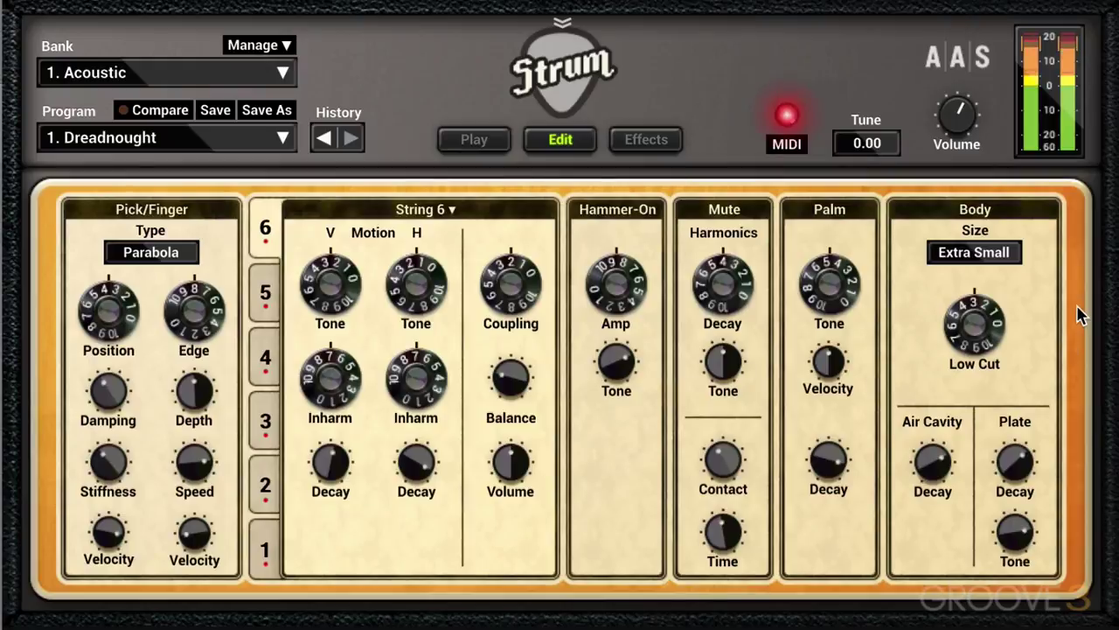
{"action": "mouse_move", "coordinate": [978, 328]}
{"action": "left_mouse_down"}
{"action": "mouse_move", "coordinate": [977, 310]}
{"action": "mouse_move", "coordinate": [977, 349]}
{"action": "mouse_move", "coordinate": [978, 327]}
{"action": "left_mouse_up"}
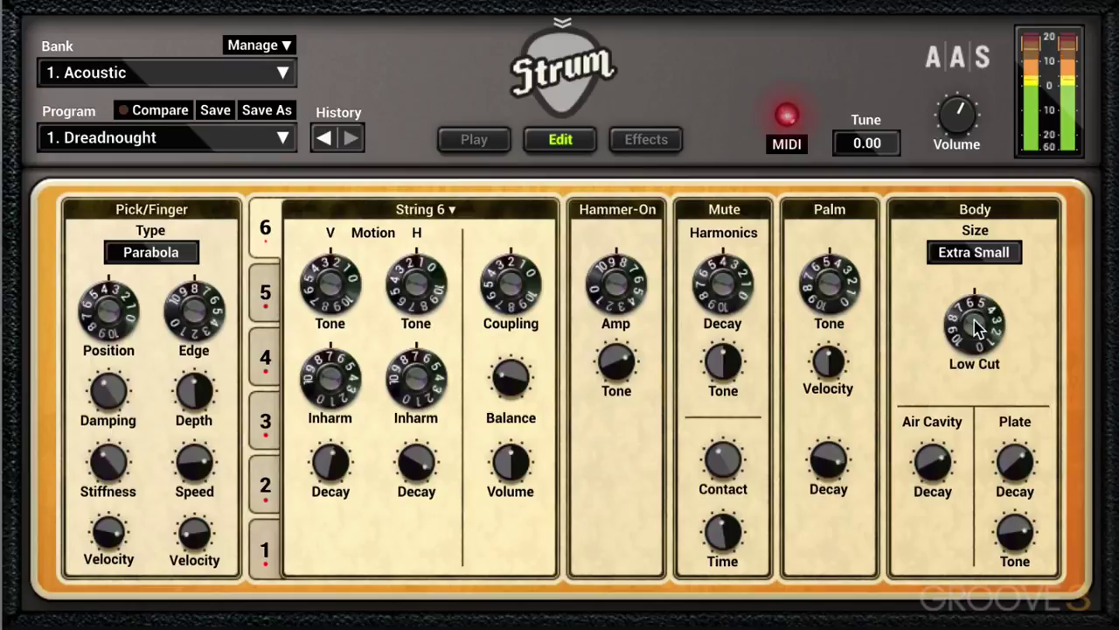
Step: Switch to a Large body, then set Low Cut 98.7 Hz, Air Cavity decay 15.1 %, Plate Tone 21.6 % and Plate decay 36 %
{"action": "left_click", "coordinate": [978, 251]}
{"action": "left_click", "coordinate": [979, 203]}
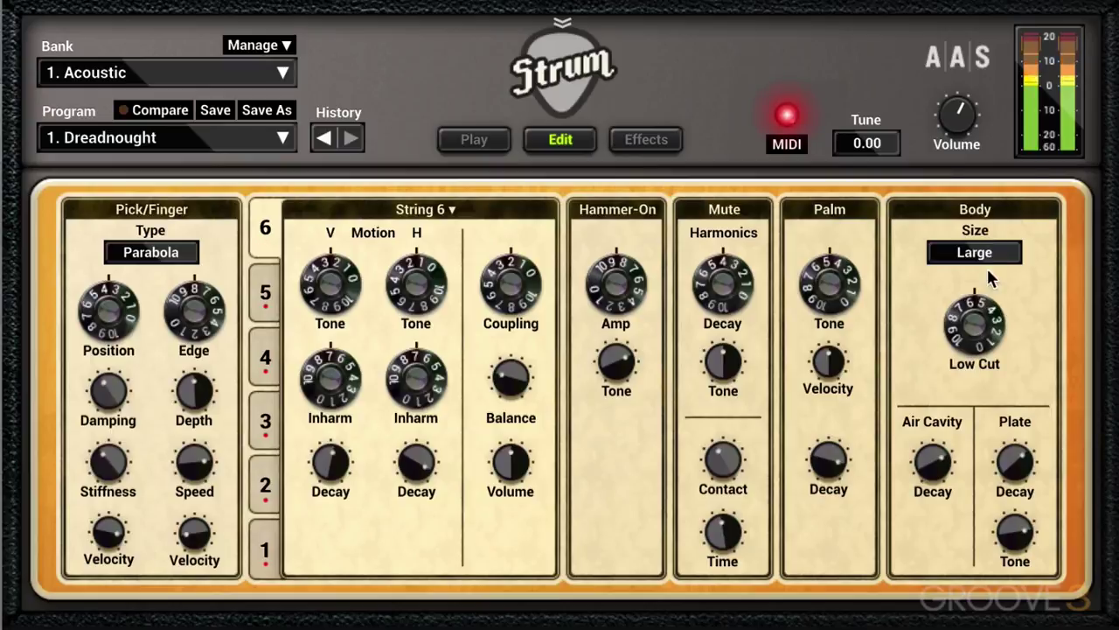
{"action": "mouse_move", "coordinate": [974, 325]}
{"action": "left_mouse_down"}
{"action": "mouse_move", "coordinate": [974, 336]}
{"action": "mouse_move", "coordinate": [974, 327]}
{"action": "left_mouse_up"}
{"action": "left_click_drag", "start_coordinate": [953, 451], "coordinate": [951, 470]}
{"action": "left_click_drag", "start_coordinate": [1020, 458], "coordinate": [1025, 475]}
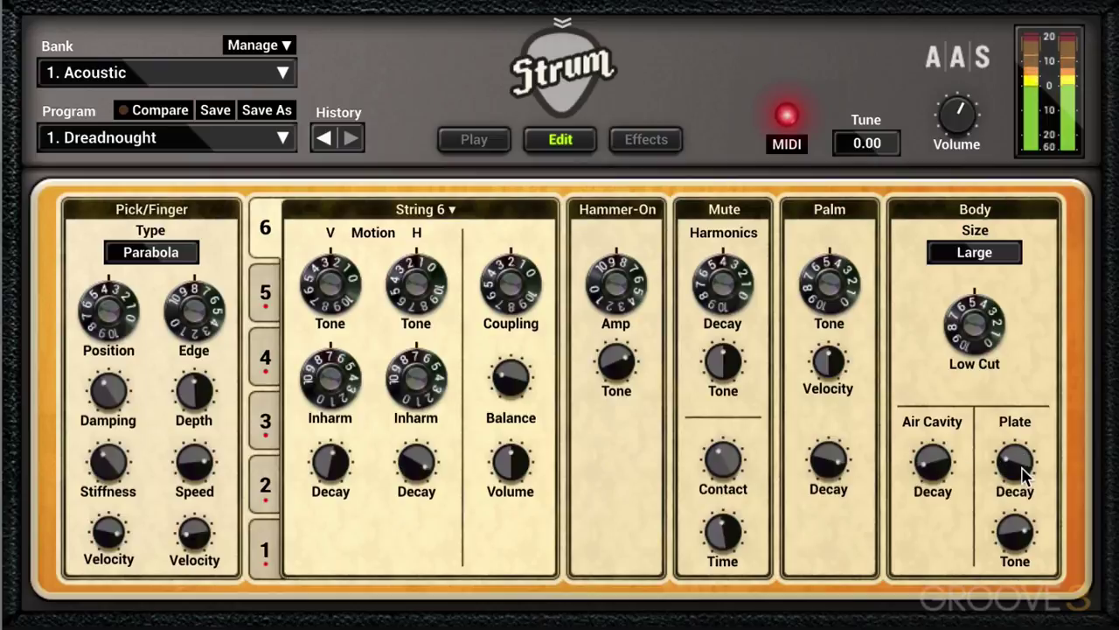
{"action": "left_click_drag", "start_coordinate": [1014, 530], "coordinate": [1041, 528]}
{"action": "mouse_move", "coordinate": [1023, 479]}
{"action": "left_mouse_down"}
{"action": "mouse_move", "coordinate": [1023, 450]}
{"action": "mouse_move", "coordinate": [1023, 461]}
{"action": "left_mouse_up"}
{"action": "mouse_move", "coordinate": [932, 462]}
{"action": "left_mouse_down"}
{"action": "mouse_move", "coordinate": [932, 474]}
{"action": "mouse_move", "coordinate": [932, 453]}
{"action": "mouse_move", "coordinate": [932, 464]}
{"action": "left_mouse_up"}
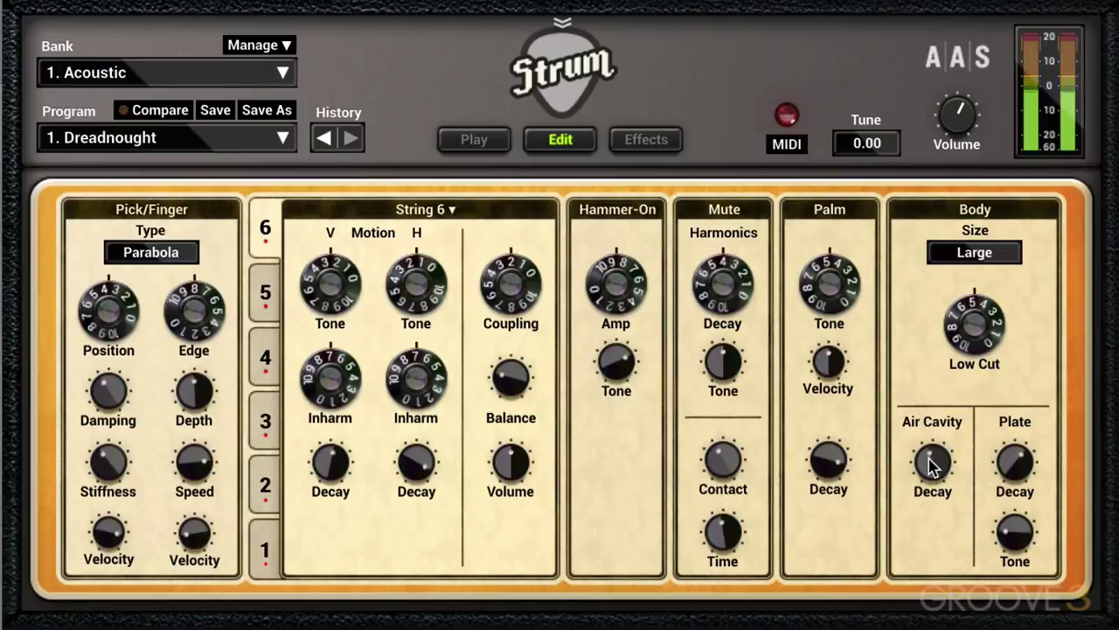
Step: Retune Low Cut to about 135 Hz, Plate Tone 86.1 %, Plate decay 13 % and Air Cavity decay 49.6 %
{"action": "left_click_drag", "start_coordinate": [932, 470], "coordinate": [932, 461]}
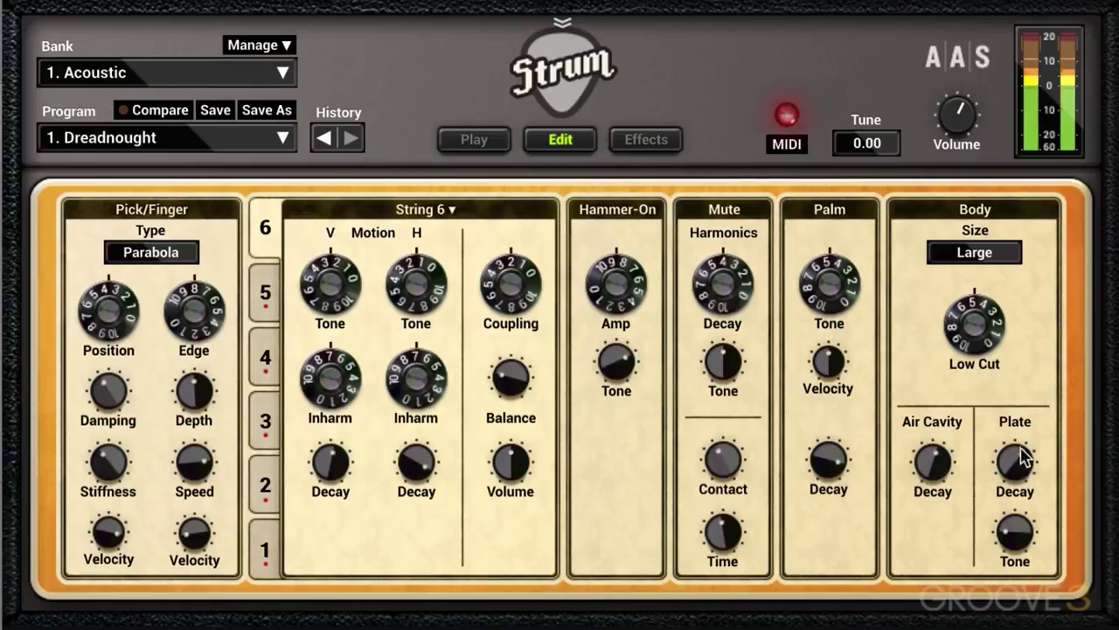
{"action": "left_click_drag", "start_coordinate": [972, 343], "coordinate": [972, 332]}
{"action": "left_click_drag", "start_coordinate": [934, 462], "coordinate": [934, 453]}
{"action": "left_click_drag", "start_coordinate": [960, 343], "coordinate": [966, 371]}
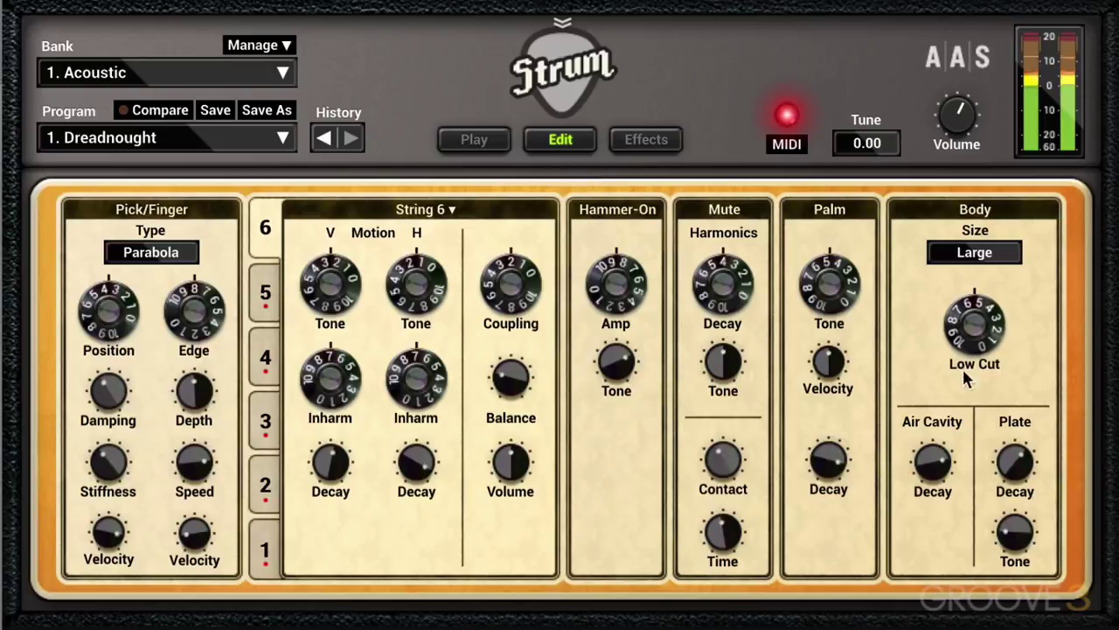
{"action": "left_click_drag", "start_coordinate": [938, 461], "coordinate": [937, 470]}
{"action": "mouse_move", "coordinate": [1015, 530]}
{"action": "left_mouse_down"}
{"action": "mouse_move", "coordinate": [1015, 509]}
{"action": "mouse_move", "coordinate": [1016, 530]}
{"action": "left_mouse_up"}
{"action": "left_click_drag", "start_coordinate": [1015, 462], "coordinate": [1015, 484]}
{"action": "left_click_drag", "start_coordinate": [932, 462], "coordinate": [932, 451]}
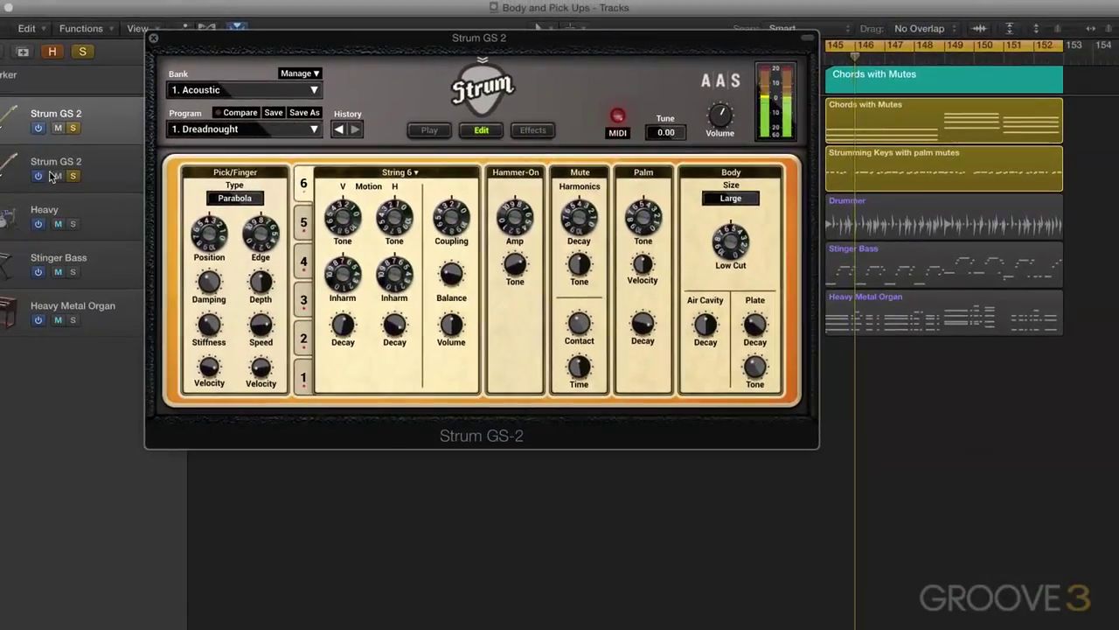
Step: Unsolo the Strum GS 2 track and load the Electric DI preset bank
{"action": "left_click", "coordinate": [27, 186]}
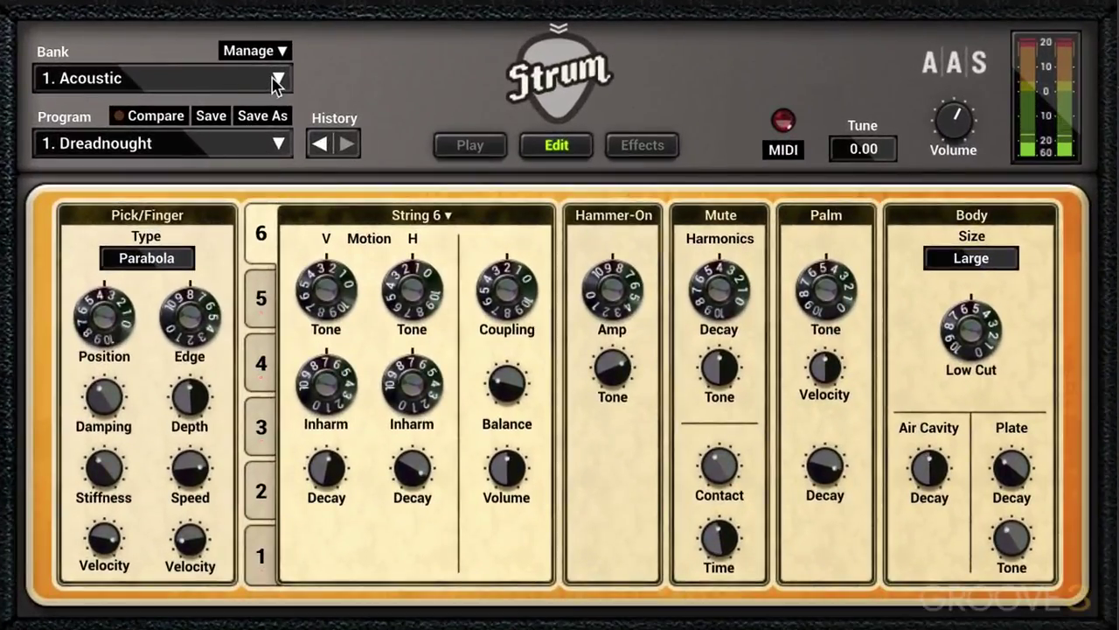
{"action": "left_click", "coordinate": [278, 81]}
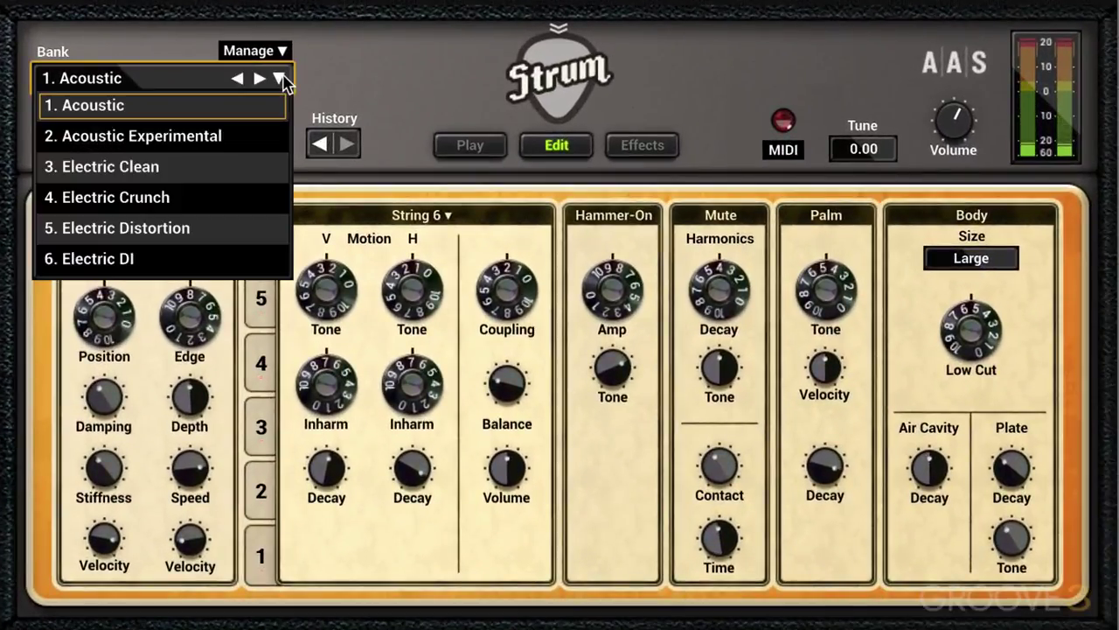
{"action": "left_click", "coordinate": [122, 259]}
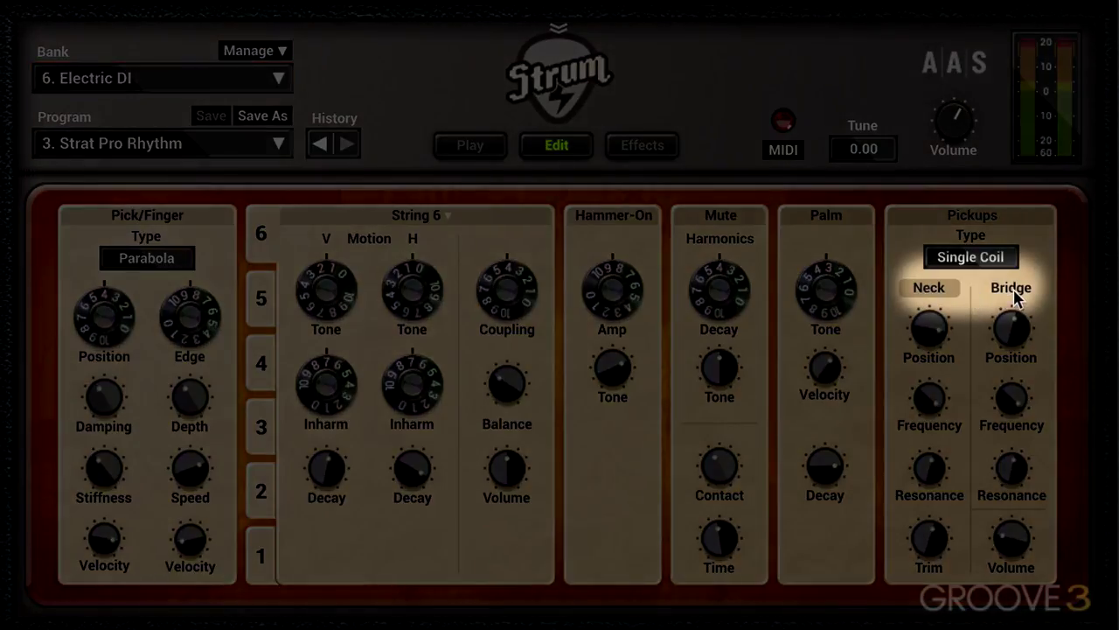
{"action": "left_click", "coordinate": [1010, 292]}
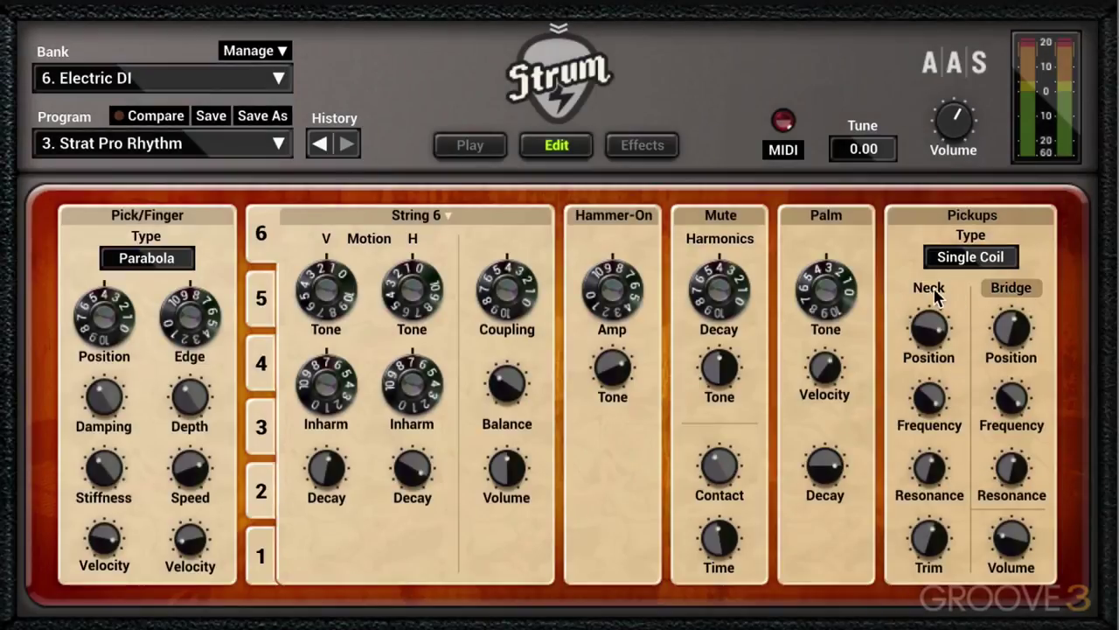
{"action": "left_click", "coordinate": [1011, 289]}
{"action": "left_click", "coordinate": [458, 147]}
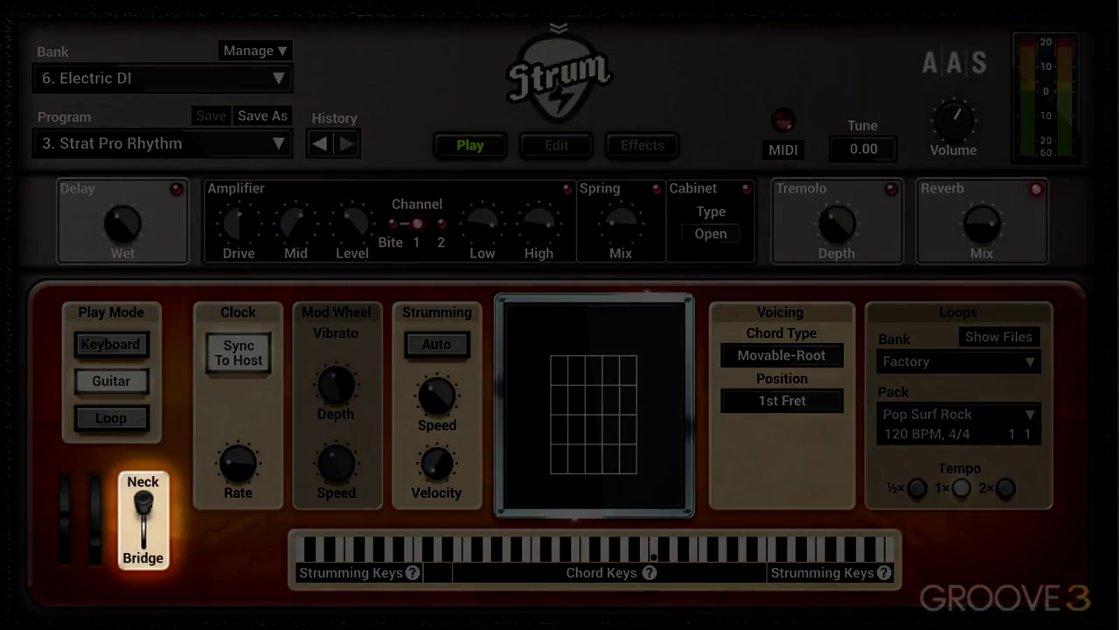
{"action": "left_click", "coordinate": [144, 503]}
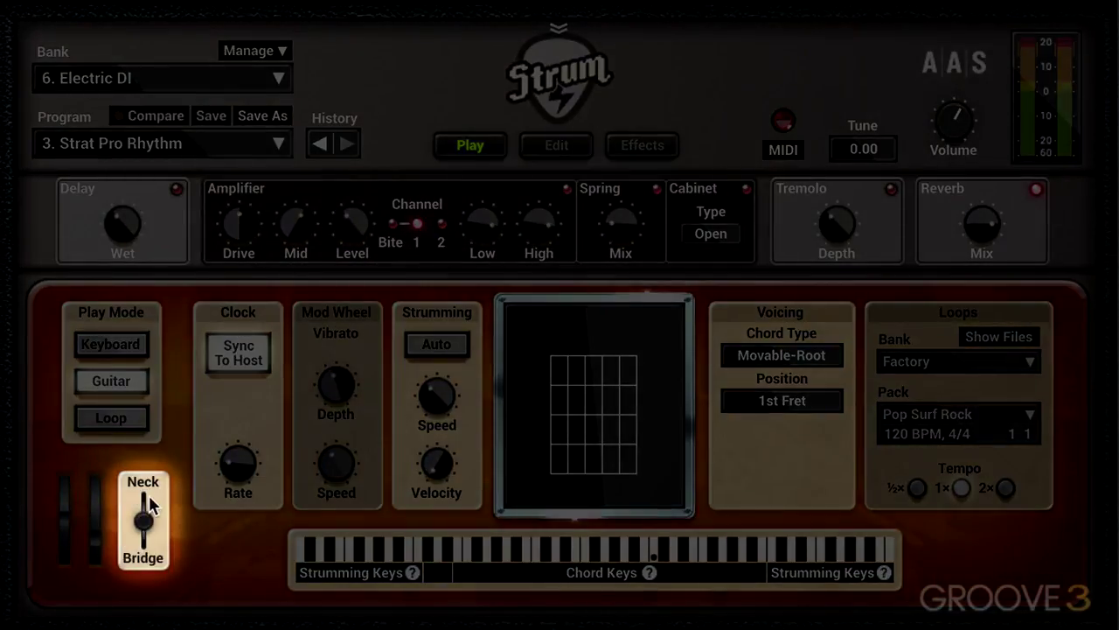
{"action": "left_click", "coordinate": [559, 149]}
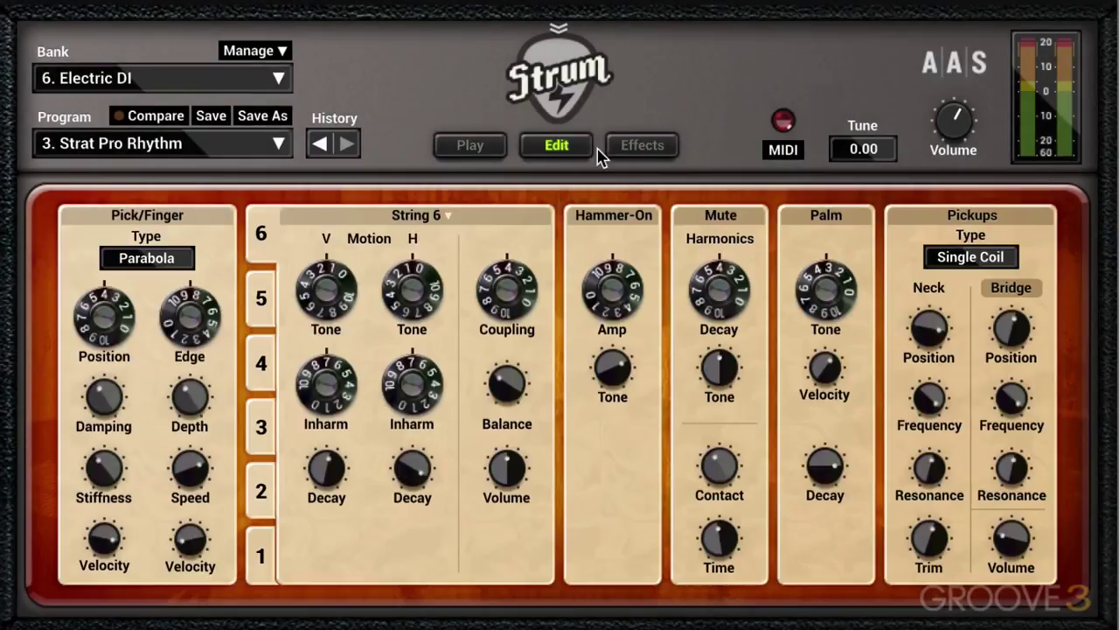
{"action": "left_click", "coordinate": [930, 291]}
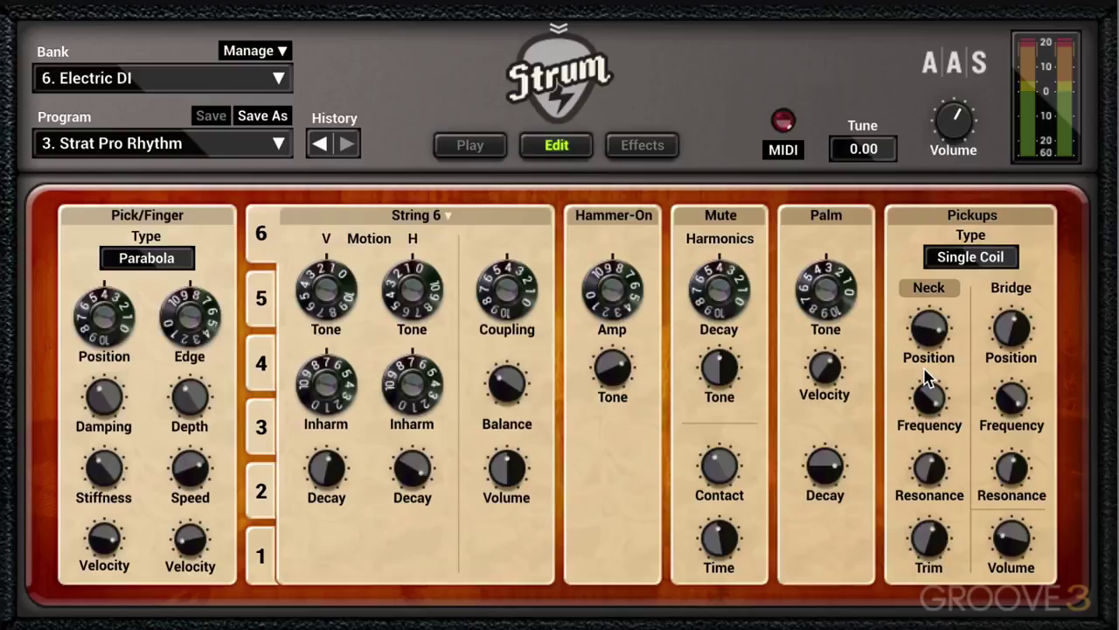
{"action": "left_click", "coordinate": [970, 260]}
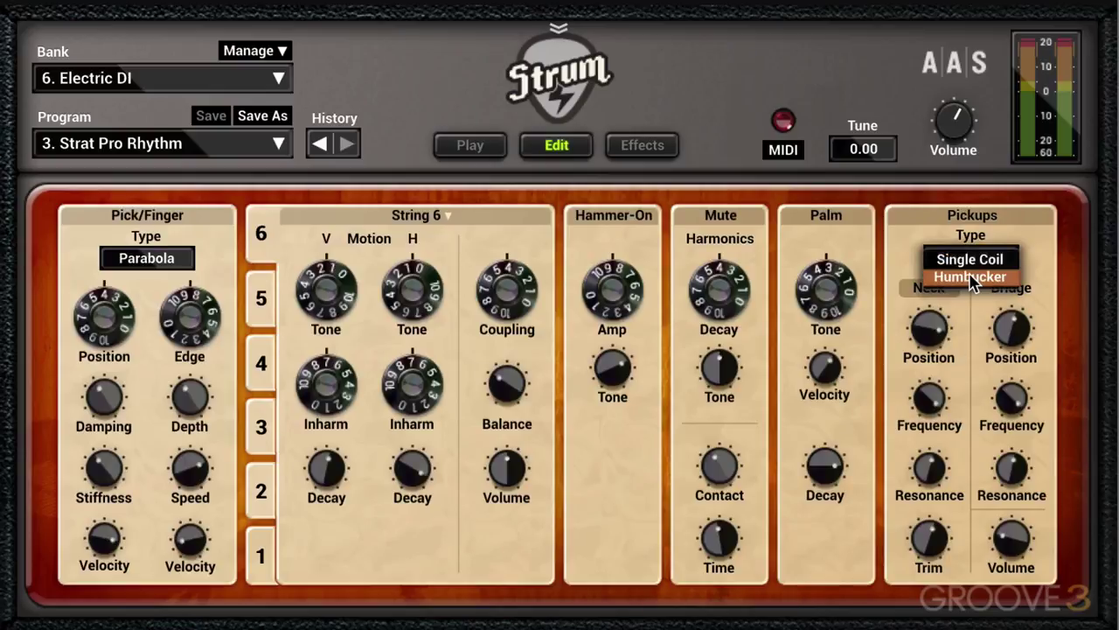
{"action": "left_click", "coordinate": [1014, 223]}
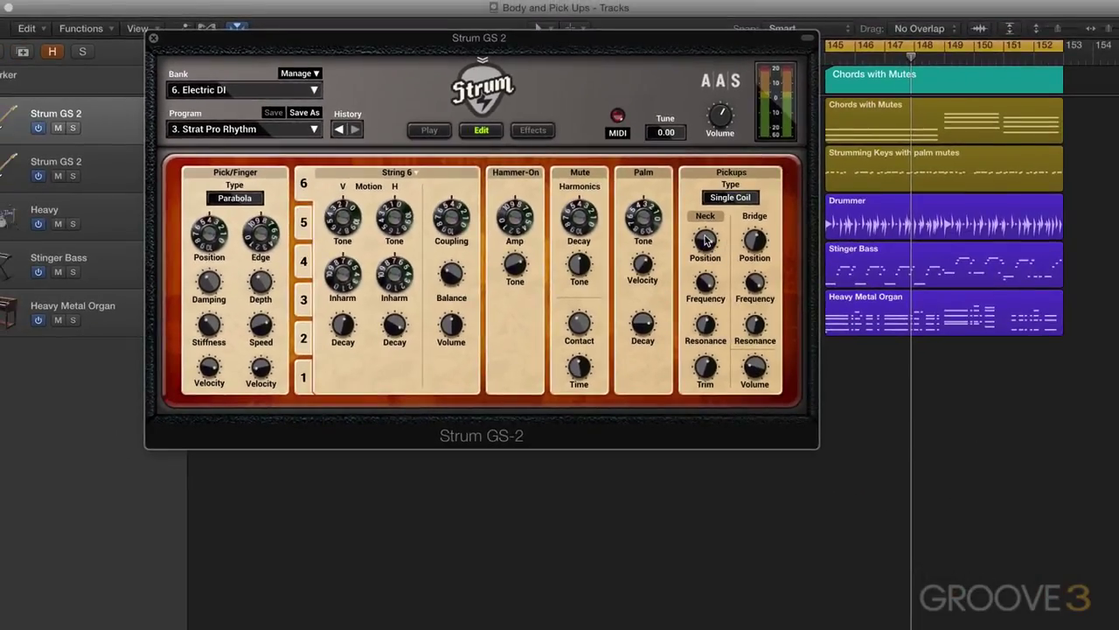
Step: Start playback, solo both Strum GS 2 tracks, and try Humbucker before returning to Single Coil pickups
{"action": "key", "text": "space"}
{"action": "left_click", "coordinate": [75, 128]}
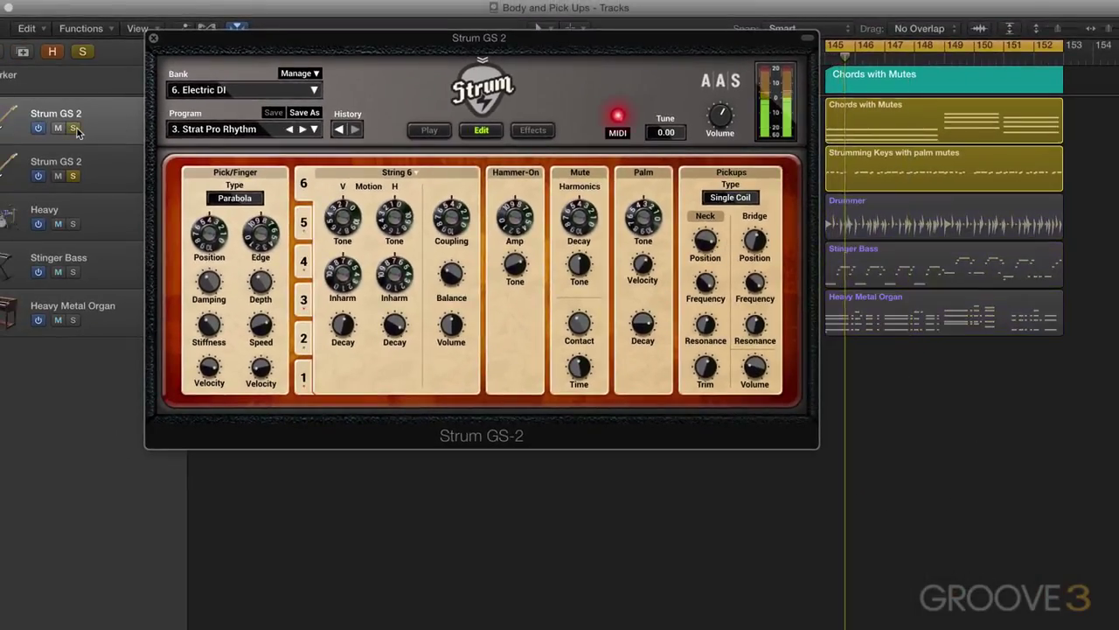
{"action": "left_click", "coordinate": [726, 198]}
{"action": "left_click", "coordinate": [728, 209]}
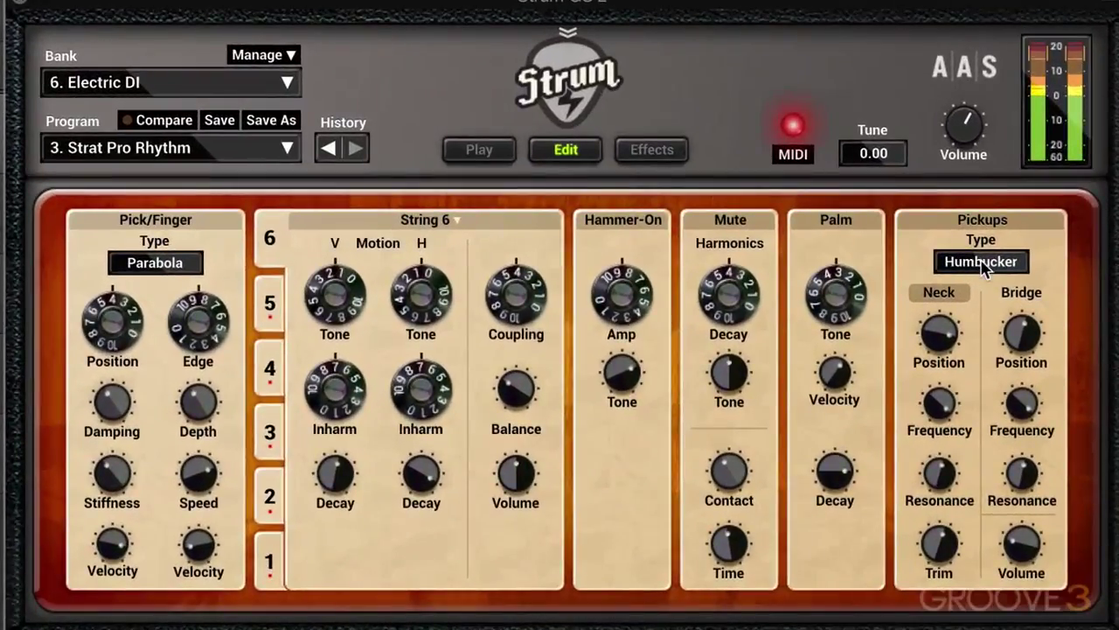
{"action": "left_click", "coordinate": [982, 264]}
{"action": "left_click", "coordinate": [981, 249]}
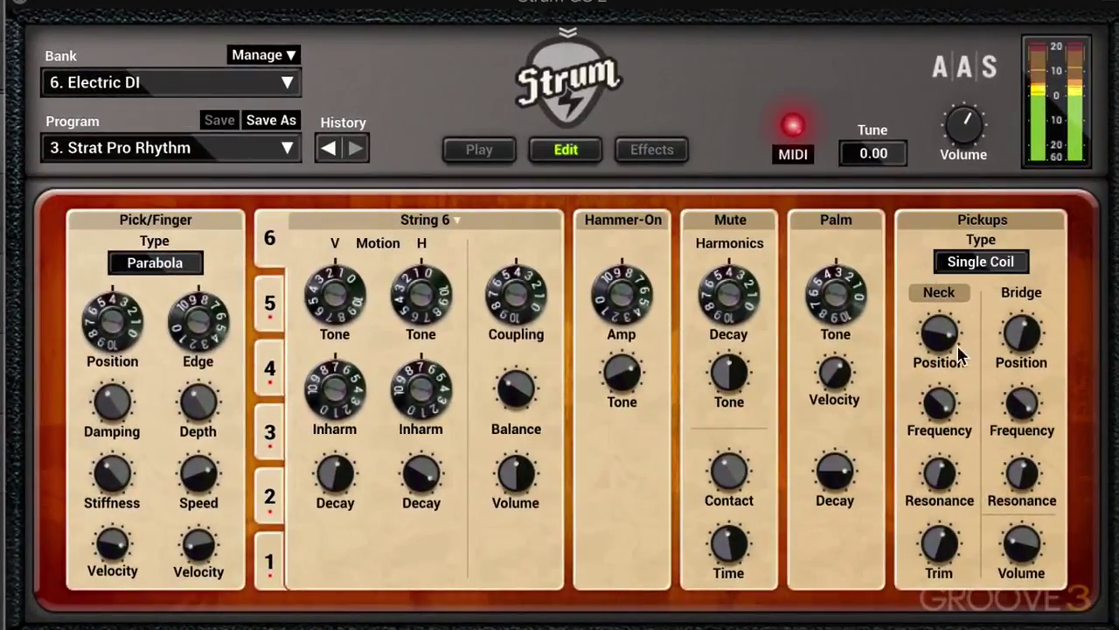
Step: Tune the neck pickup to position 20.1 % and frequency 5.12 kHz, and adjust its resonance
{"action": "left_click_drag", "start_coordinate": [944, 374], "coordinate": [939, 385]}
{"action": "mouse_move", "coordinate": [939, 472]}
{"action": "left_mouse_down"}
{"action": "mouse_move", "coordinate": [939, 433]}
{"action": "mouse_move", "coordinate": [942, 456]}
{"action": "mouse_move", "coordinate": [956, 440]}
{"action": "mouse_move", "coordinate": [938, 486]}
{"action": "mouse_move", "coordinate": [937, 462]}
{"action": "left_mouse_up"}
{"action": "left_click_drag", "start_coordinate": [939, 405], "coordinate": [939, 384]}
{"action": "left_click_drag", "start_coordinate": [939, 332], "coordinate": [932, 397]}
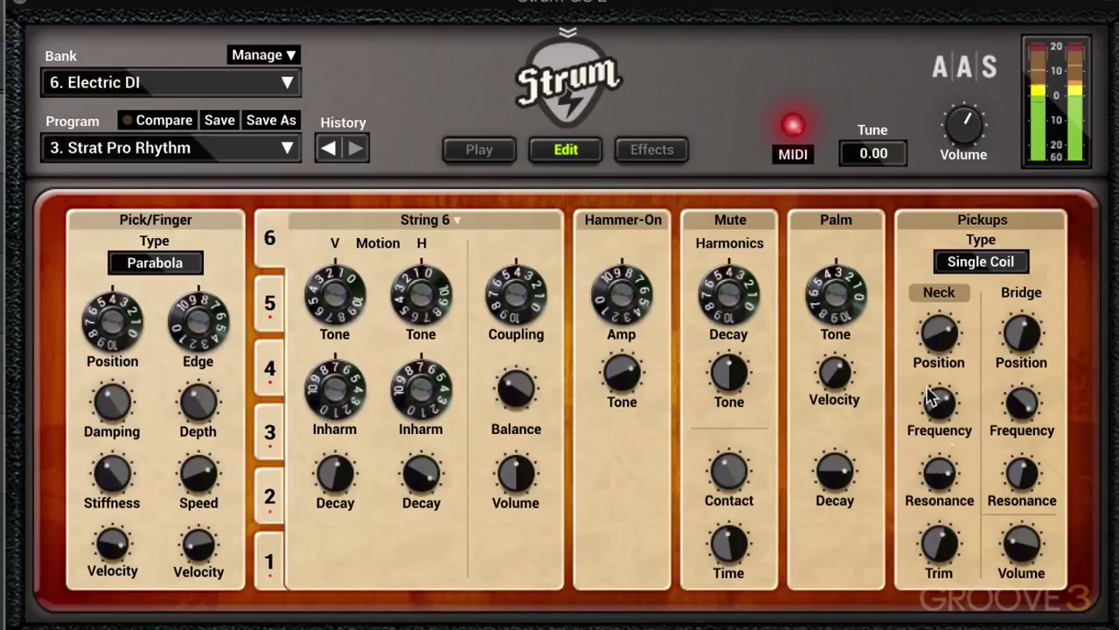
Step: Set the bridge pickup to position 9.9 %, resonance 6.00, 4.36 kHz and about -9.7 dB, and enable the neck pickup too
{"action": "left_click", "coordinate": [1021, 292]}
{"action": "left_click_drag", "start_coordinate": [1022, 332], "coordinate": [1023, 389]}
{"action": "left_click_drag", "start_coordinate": [1021, 473], "coordinate": [1044, 448]}
{"action": "mouse_move", "coordinate": [1032, 402]}
{"action": "left_mouse_down"}
{"action": "mouse_move", "coordinate": [1032, 389]}
{"action": "mouse_move", "coordinate": [1030, 404]}
{"action": "left_mouse_up"}
{"action": "mouse_move", "coordinate": [939, 544]}
{"action": "left_mouse_down"}
{"action": "mouse_move", "coordinate": [949, 561]}
{"action": "mouse_move", "coordinate": [948, 550]}
{"action": "left_mouse_up"}
{"action": "left_click", "coordinate": [939, 292]}
{"action": "left_click_drag", "start_coordinate": [1021, 544], "coordinate": [1021, 550]}
{"action": "left_click", "coordinate": [1014, 270]}
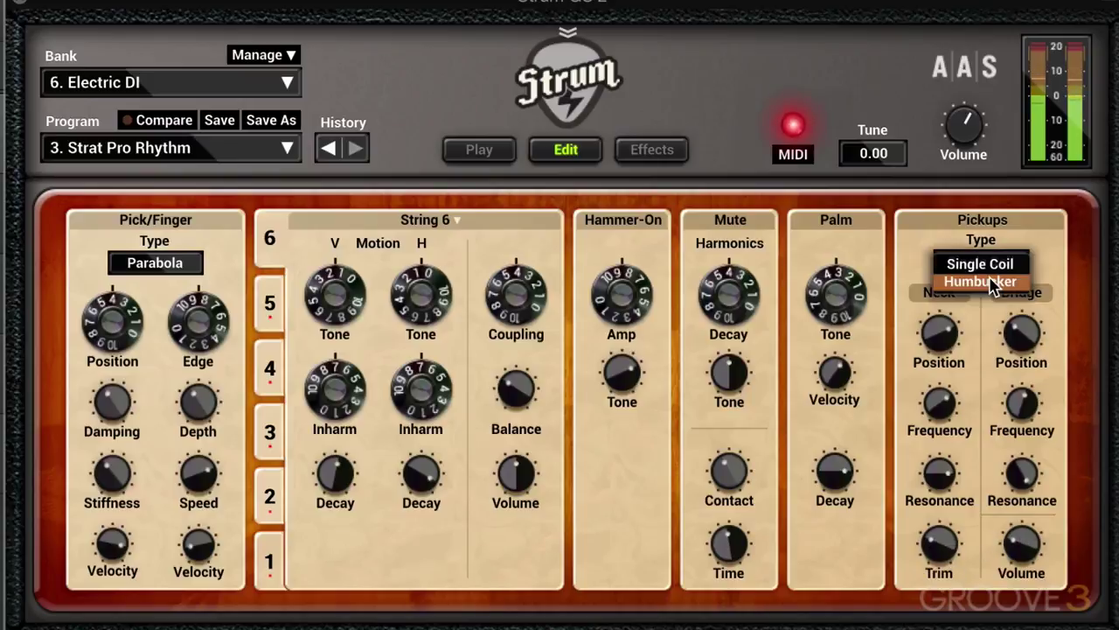
{"action": "left_click", "coordinate": [994, 281]}
{"action": "left_click", "coordinate": [991, 264]}
{"action": "left_click", "coordinate": [990, 247]}
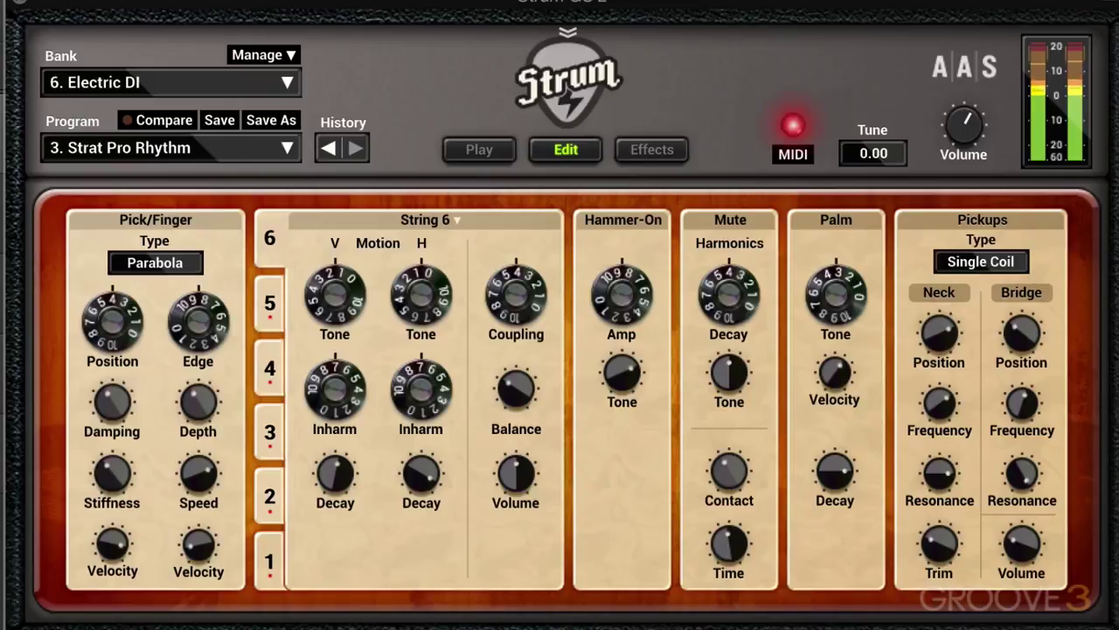